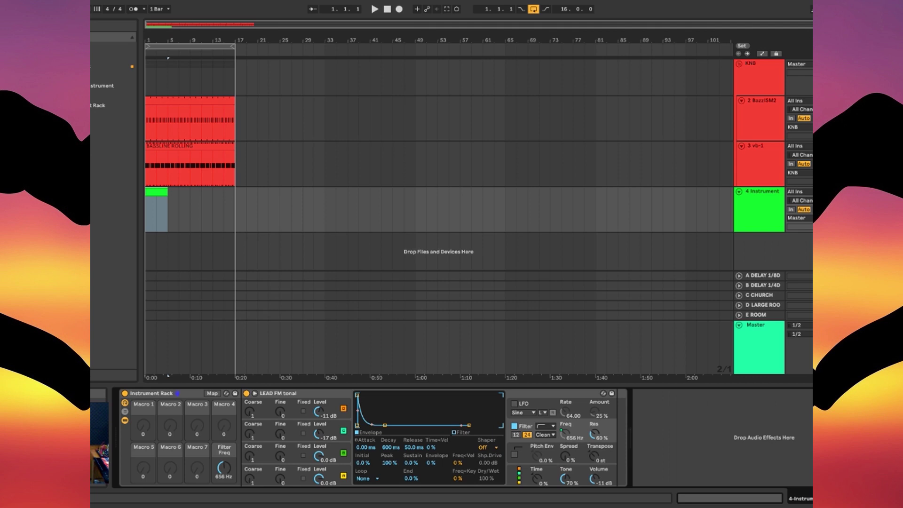
# Open the track 4 clip, draw four C0 notes across bar one, and select them
pyautogui.click(155, 192)
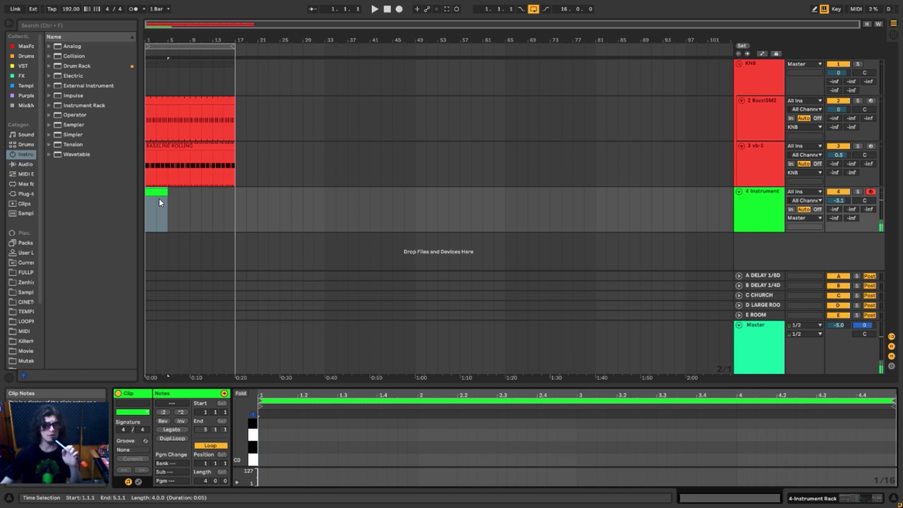
pyautogui.doubleClick(263, 459)
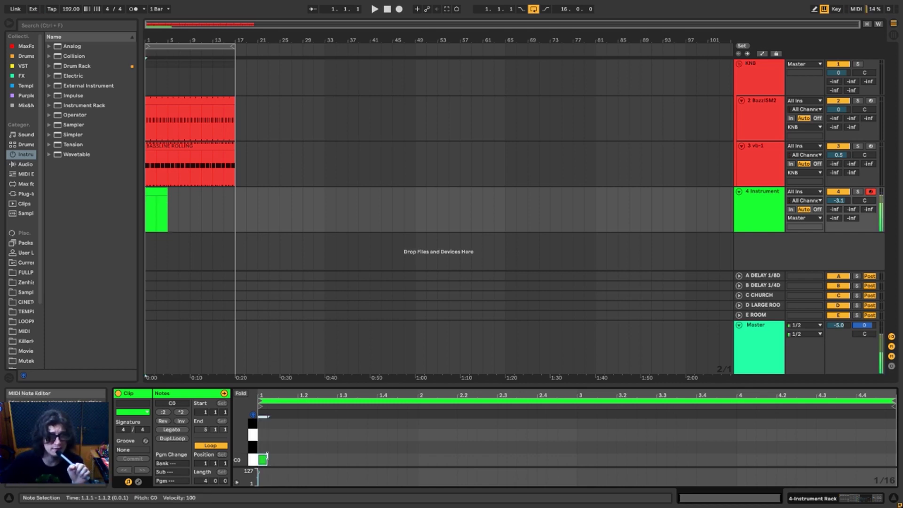
pyautogui.doubleClick(302, 458)
pyautogui.doubleClick(362, 459)
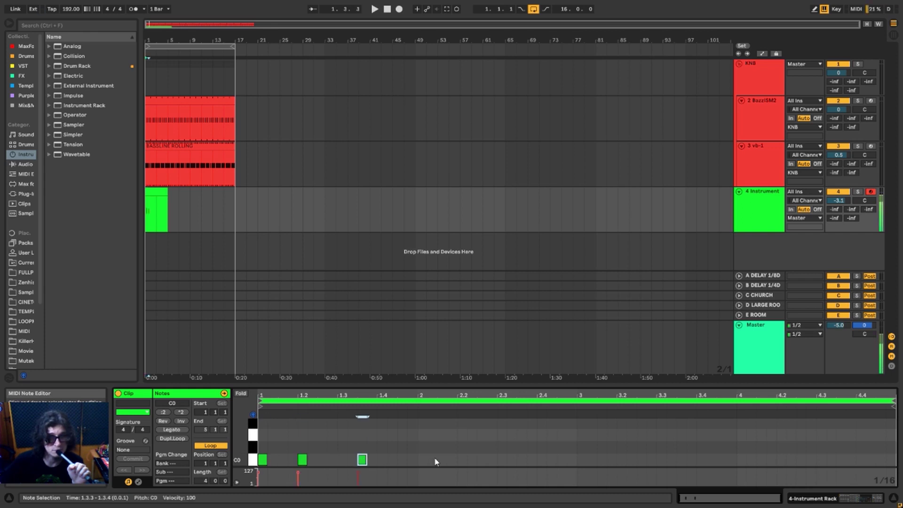
pyautogui.doubleClick(393, 459)
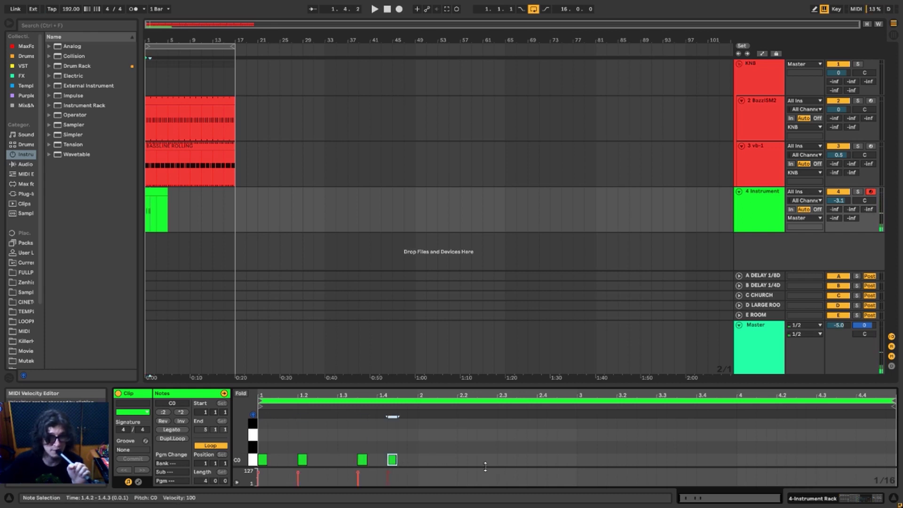
pyautogui.moveTo(427, 457); pyautogui.dragTo(265, 464)
# Delete the four C0 notes, record a short take, then undo its recorded notes
pyautogui.press('Delete')
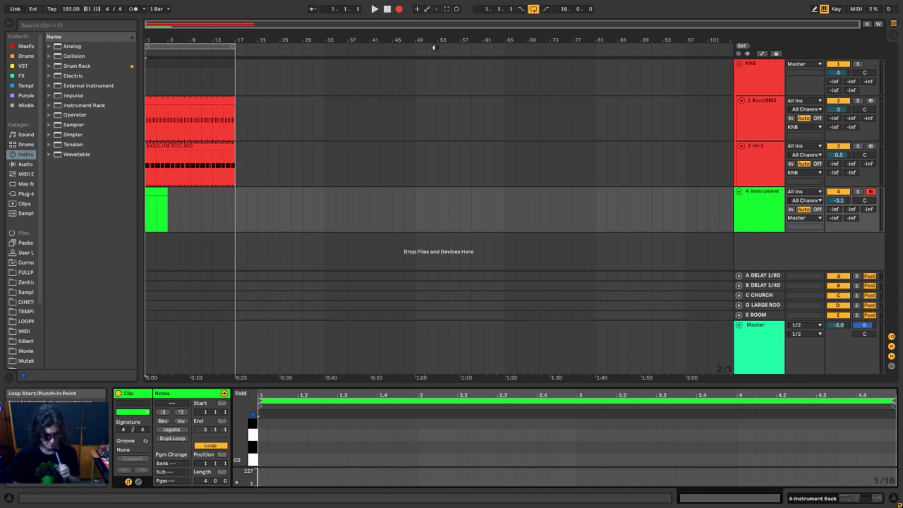
pyautogui.press('space')
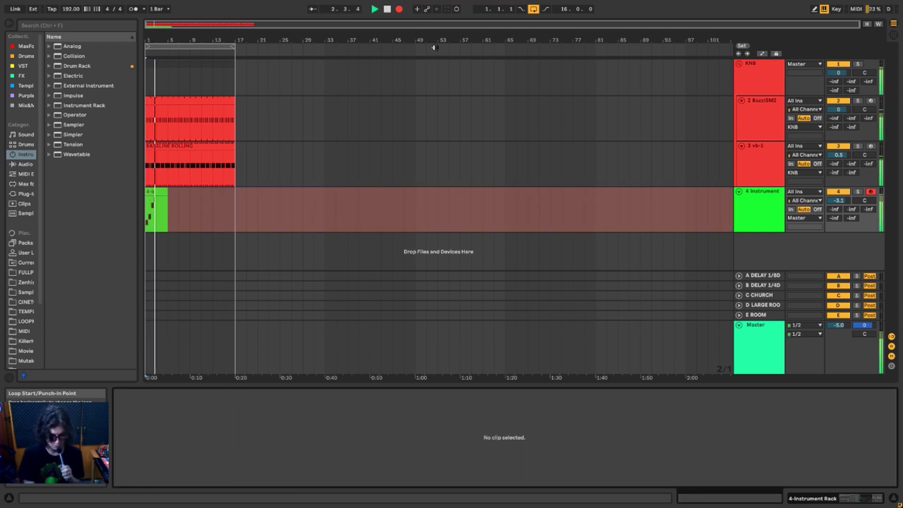
pyautogui.press('space')
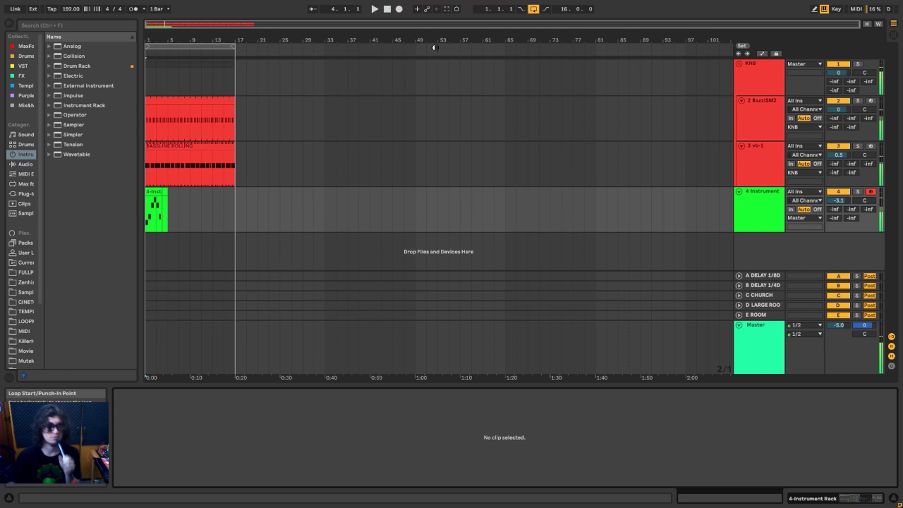
pyautogui.click(156, 193)
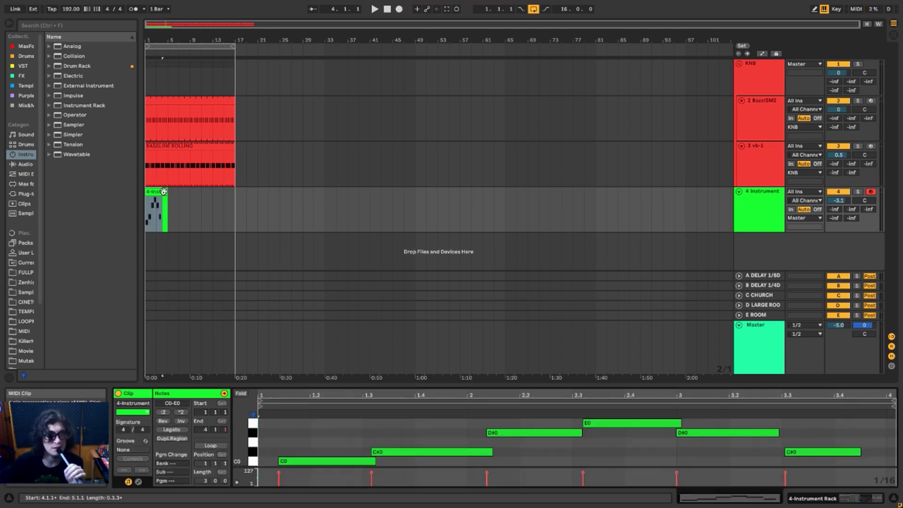
pyautogui.hotkey('ctrl', 'z')
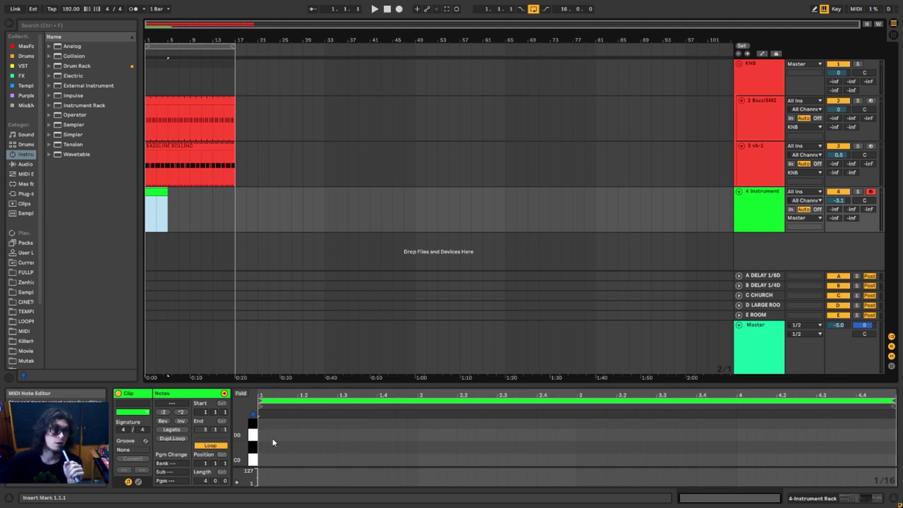
pyautogui.press('space')
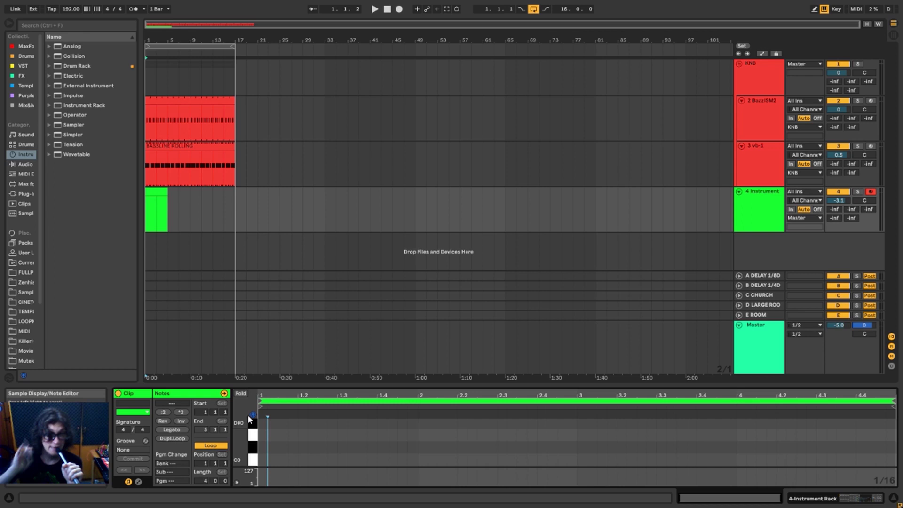
pyautogui.click(255, 442)
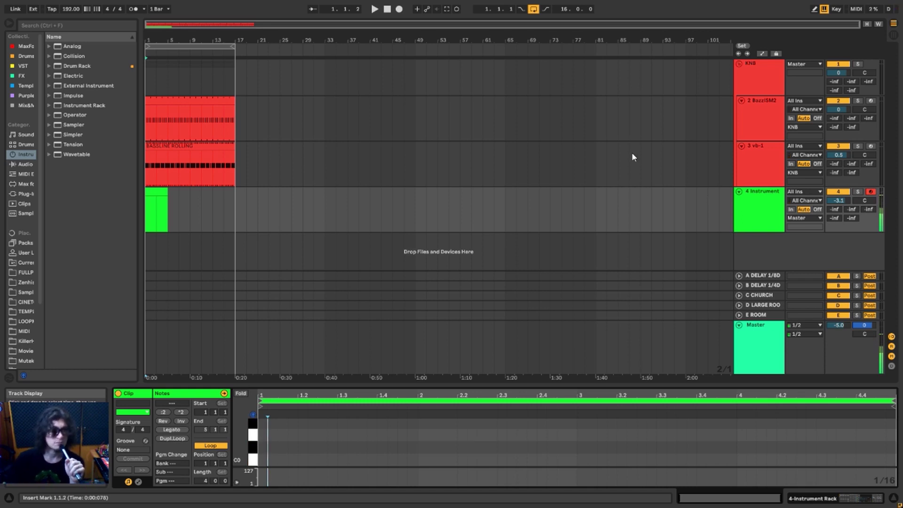
pyautogui.click(316, 438)
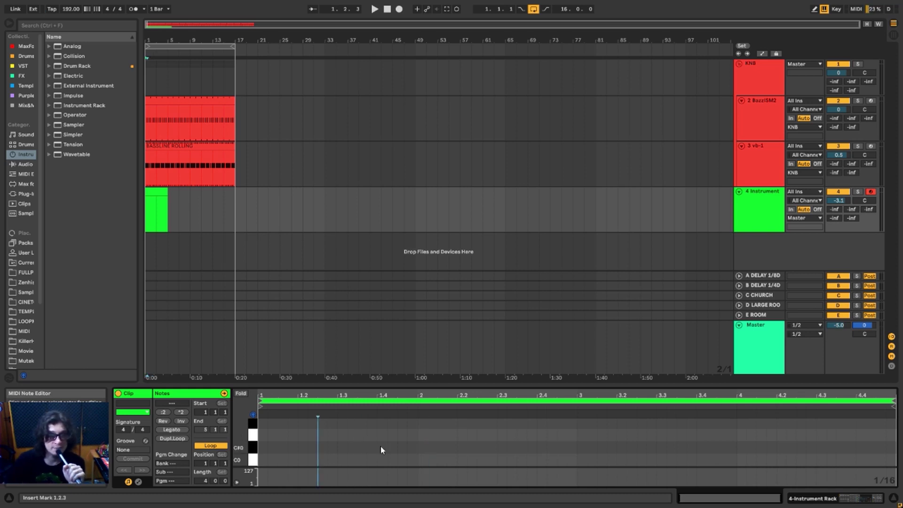
pyautogui.click(367, 445)
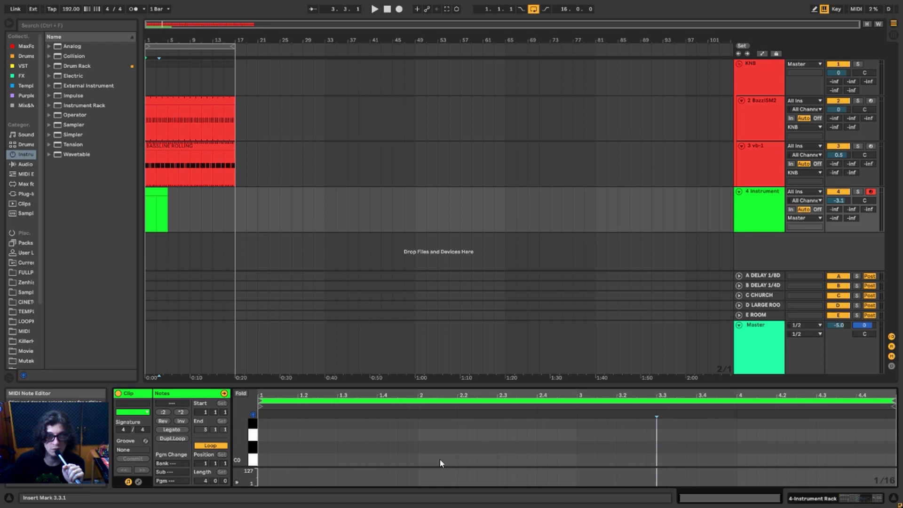
pyautogui.click(457, 451)
pyautogui.click(377, 446)
pyautogui.click(327, 446)
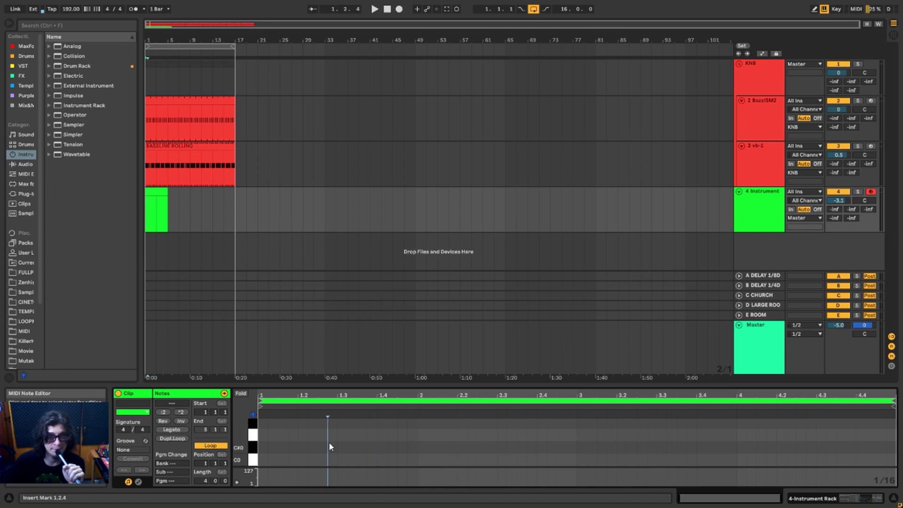
pyautogui.click(298, 445)
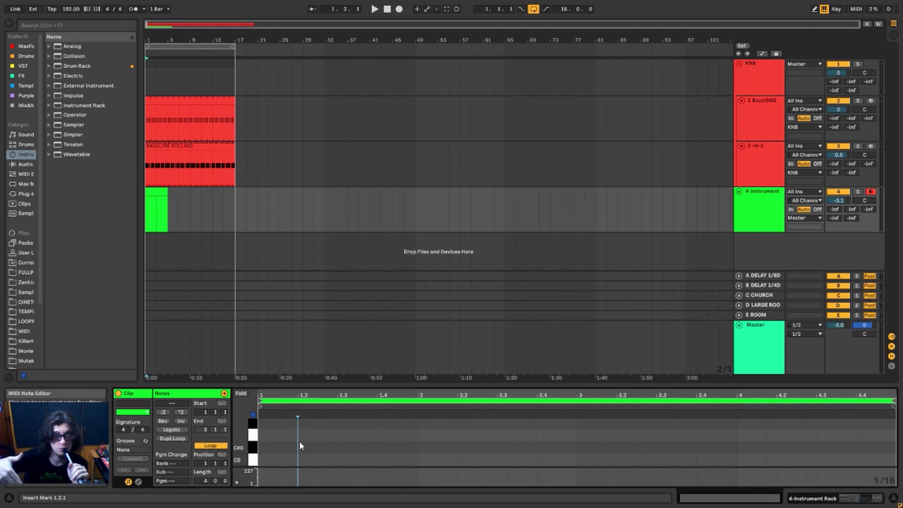
pyautogui.click(258, 447)
pyautogui.press('Home')
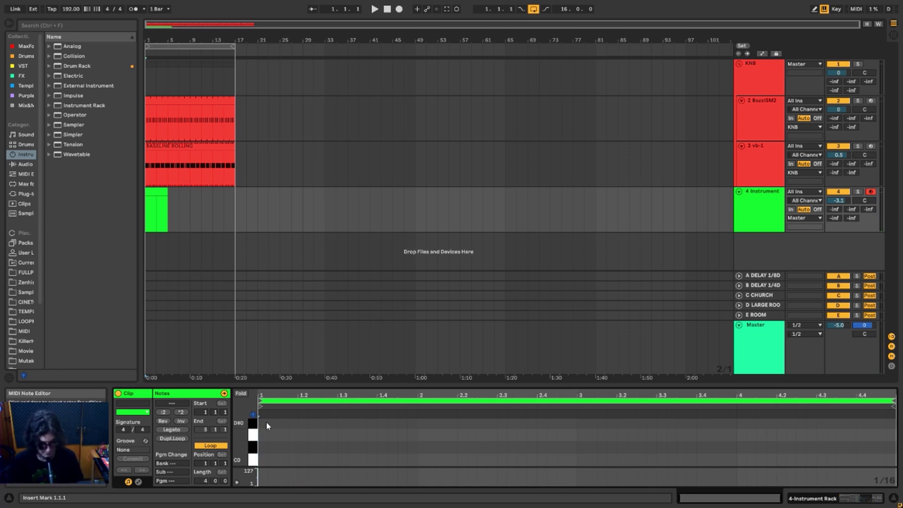
# Test the C0 sound, then step-enter the first C0 bassline notes, including a longer one from 1.2.1
pyautogui.press('a')
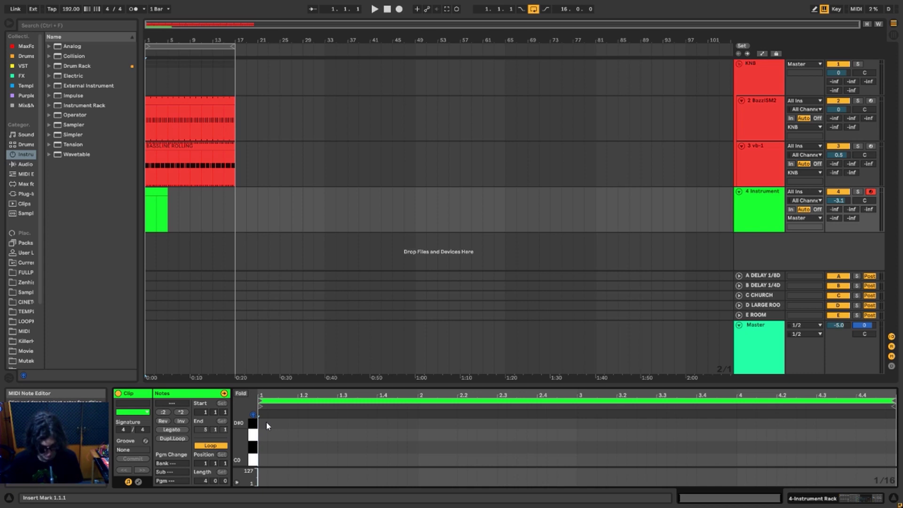
pyautogui.press('a')
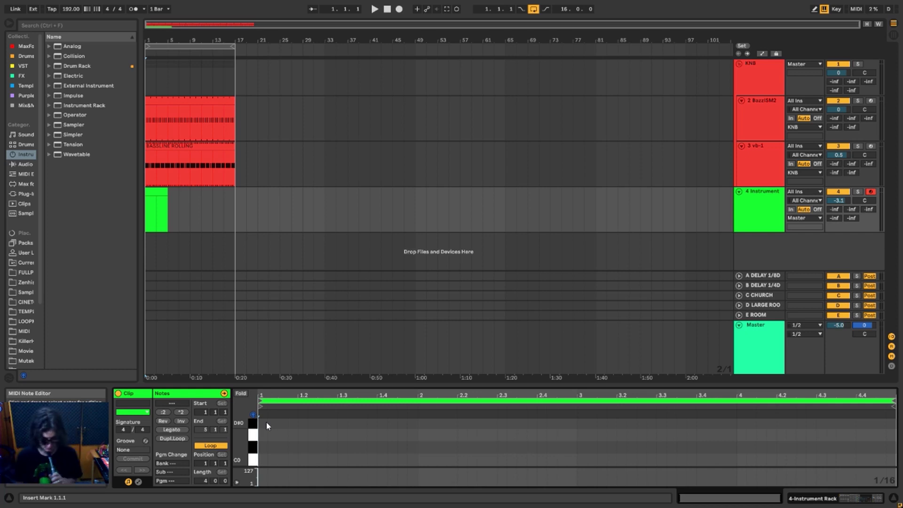
pyautogui.press('a')
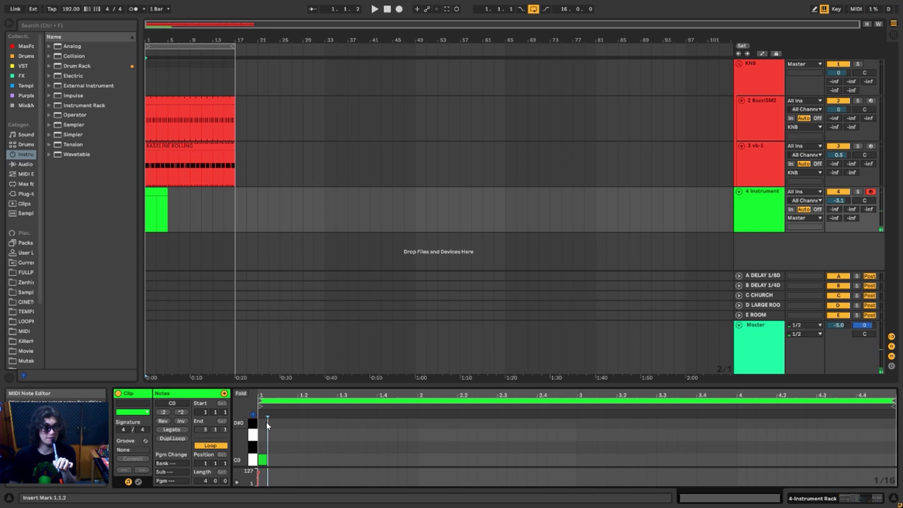
pyautogui.press('a')
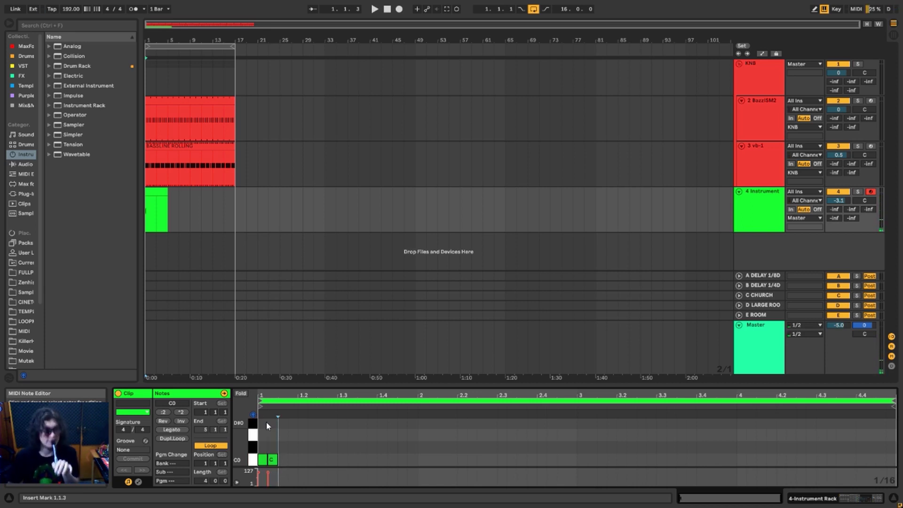
pyautogui.press('a')
pyautogui.press('a')
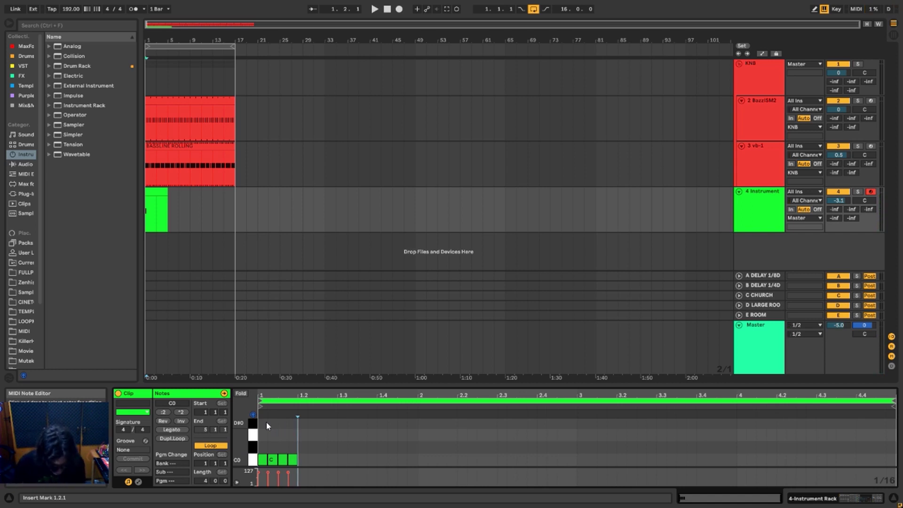
pyautogui.press('a')
pyautogui.press('Right')
pyautogui.press('Right')
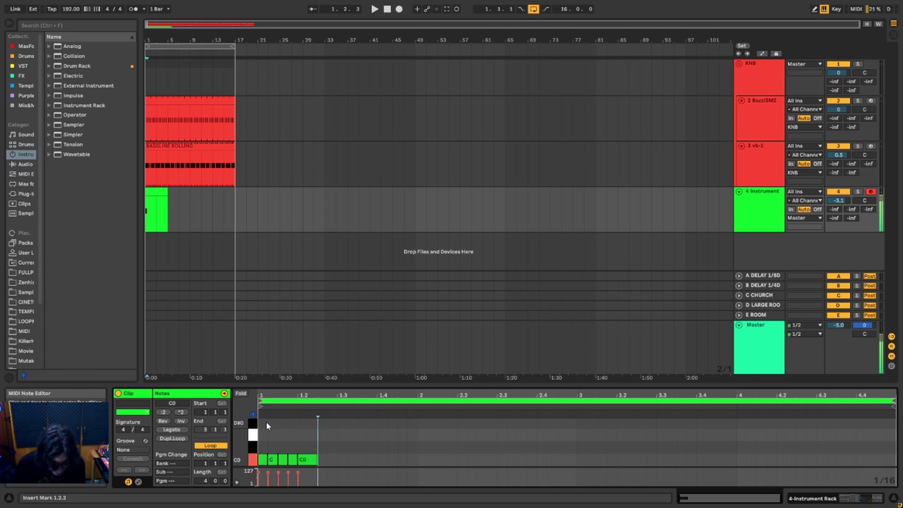
pyautogui.press('Right')
pyautogui.press('Right')
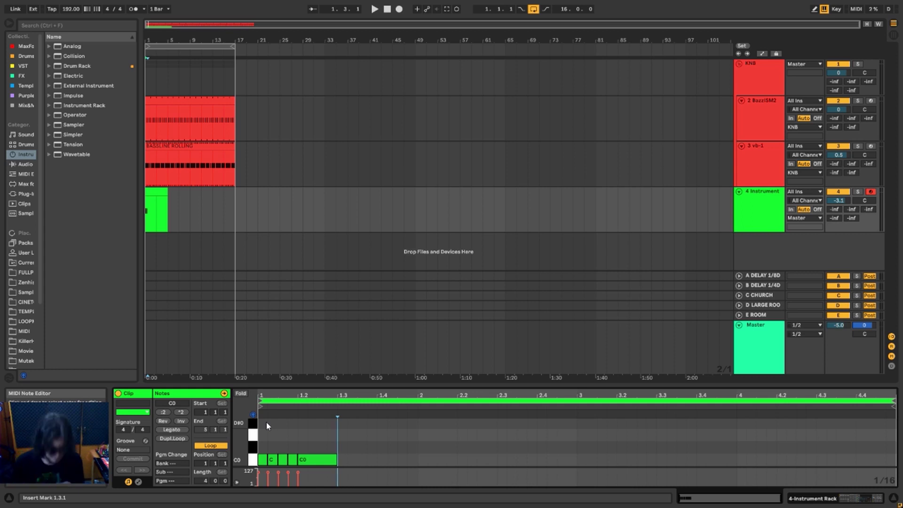
# Step-enter the remaining C0 bassline notes through bar 4, select them all, and return to start
pyautogui.press('a')
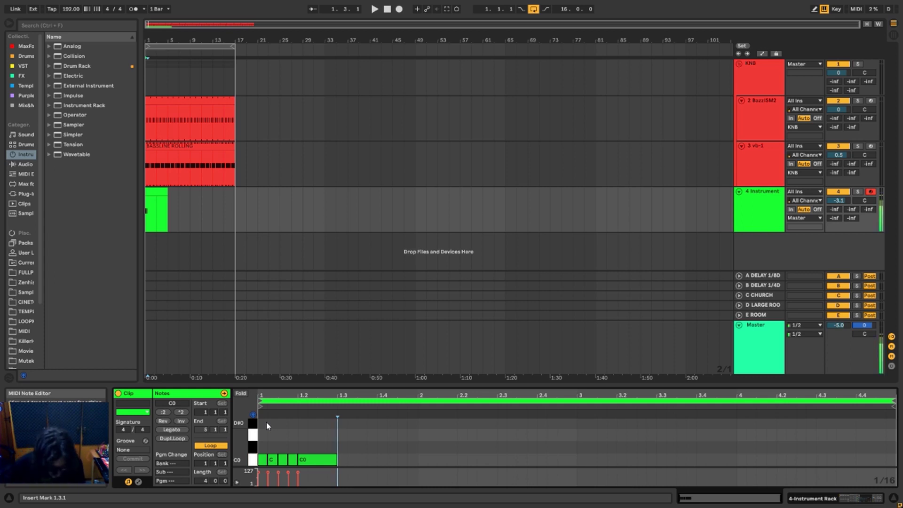
pyautogui.press('a')
pyautogui.press('a')
pyautogui.press('a')
pyautogui.press('a')
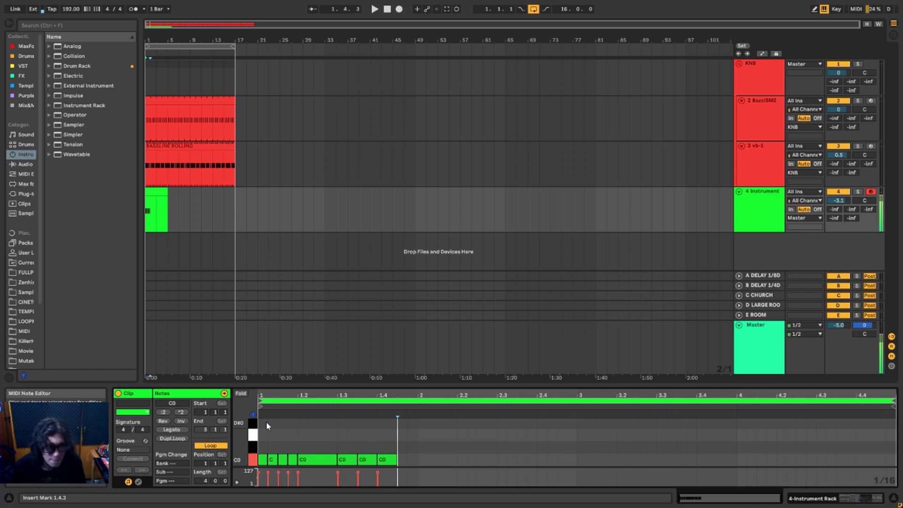
pyautogui.press('a')
pyautogui.press('a')
pyautogui.press('a')
pyautogui.press('a')
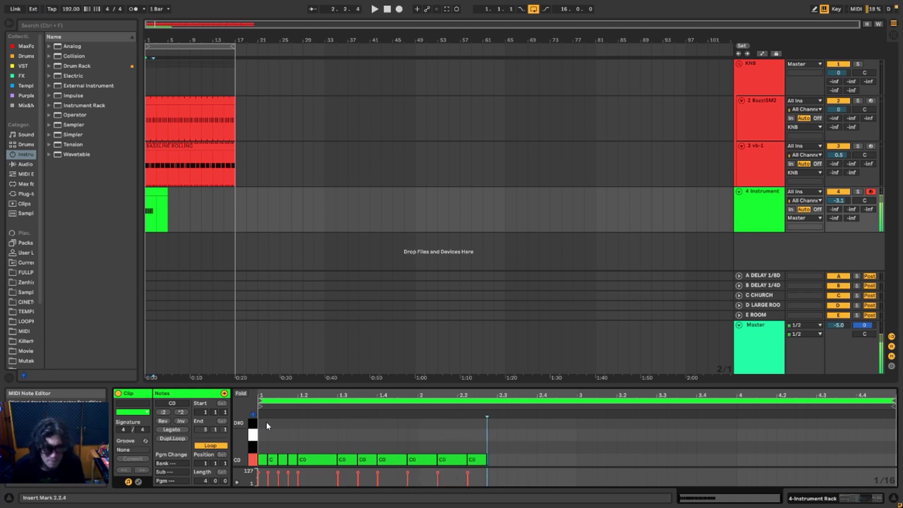
pyautogui.press('a')
pyautogui.press('a')
pyautogui.press('a')
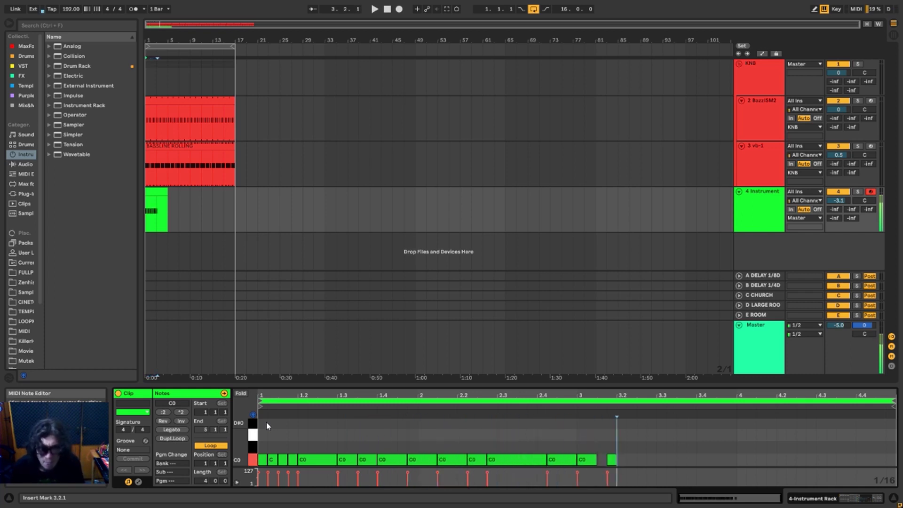
pyautogui.press('a')
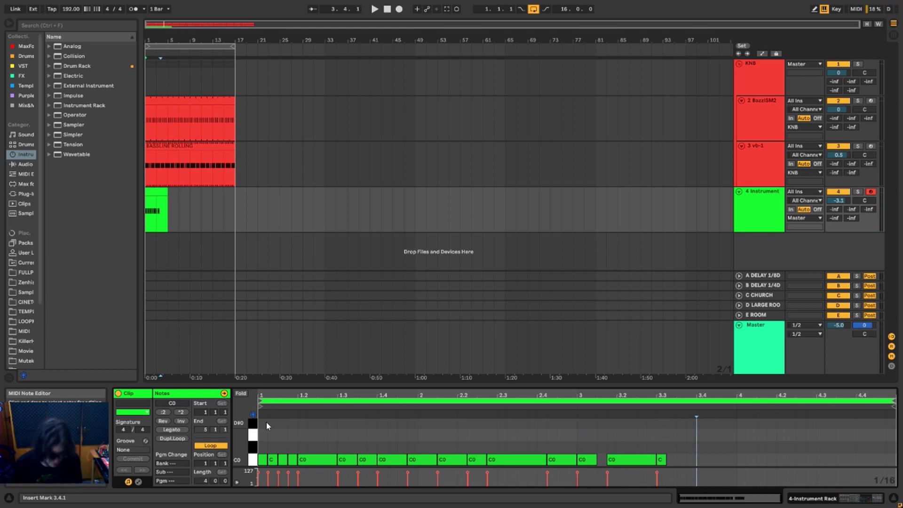
pyautogui.press('a')
pyautogui.press('a')
pyautogui.press('a')
pyautogui.press('a')
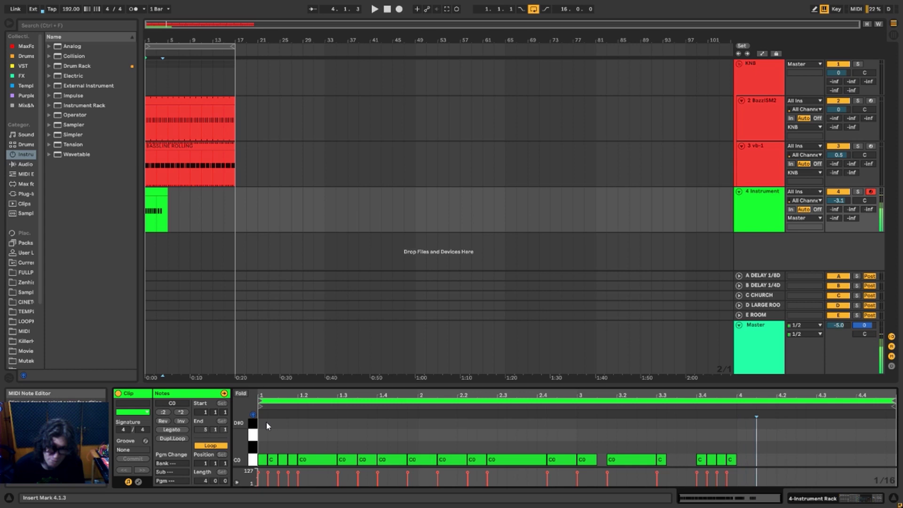
pyautogui.press('a')
pyautogui.press('a')
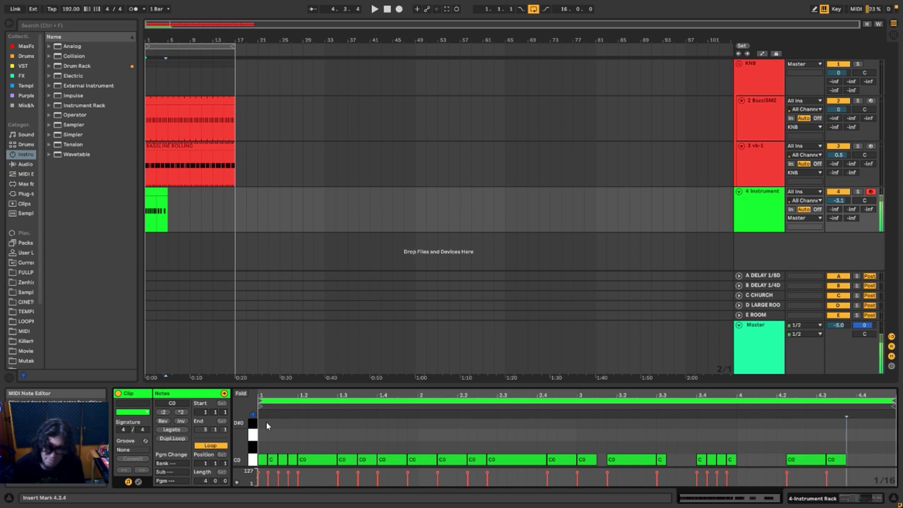
pyautogui.press('a')
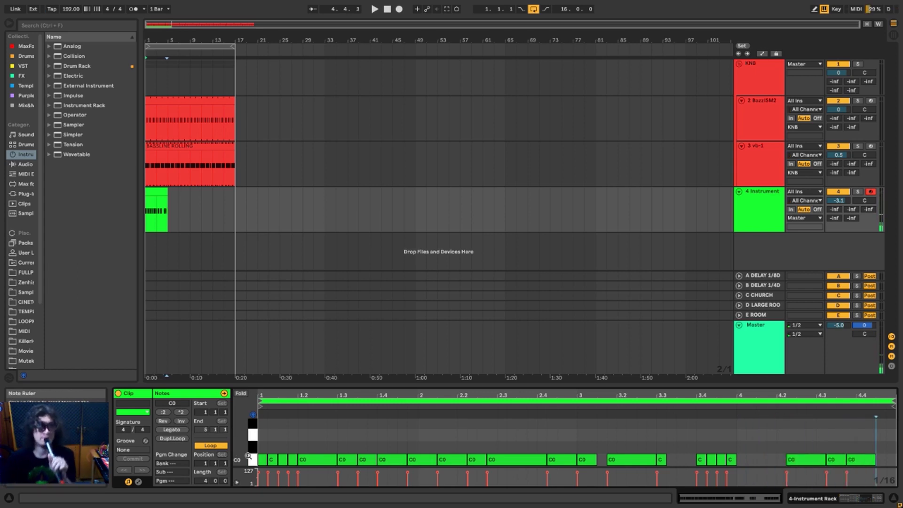
pyautogui.click(253, 460)
pyautogui.press('space')
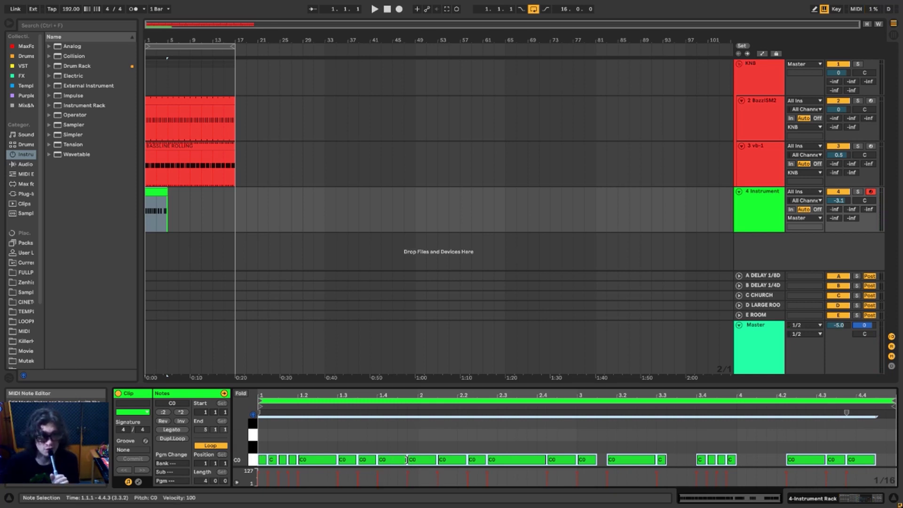
# Shorten the C0 notes slightly to leave gaps, play the bassline, then reselect every note
pyautogui.moveTo(406, 459); pyautogui.dragTo(402, 459)
pyautogui.click(407, 420)
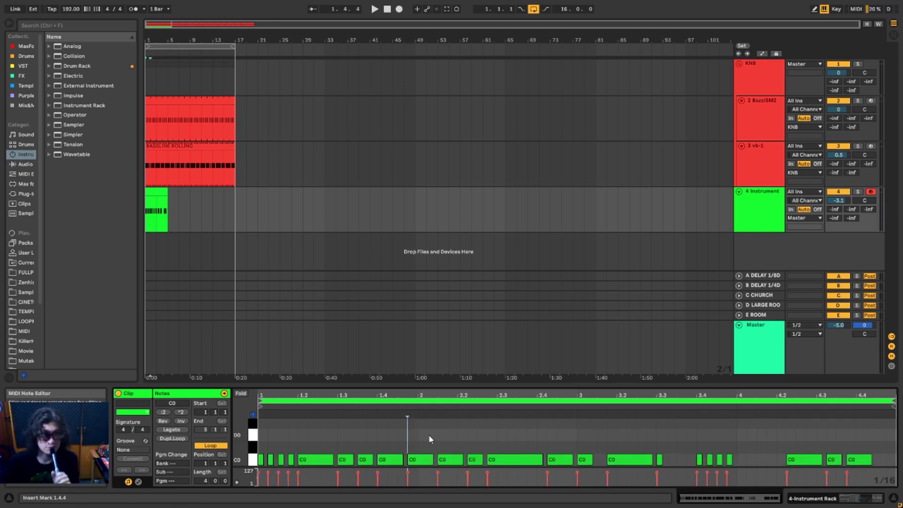
pyautogui.press('space')
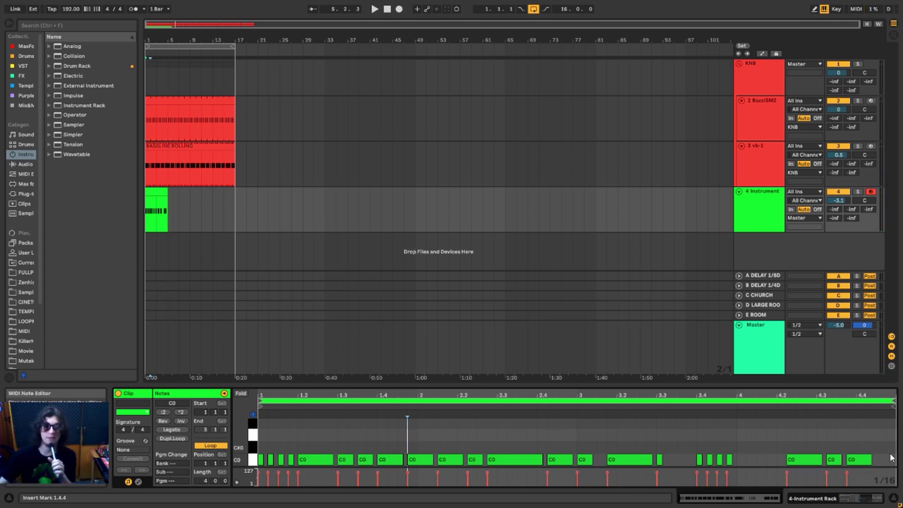
pyautogui.moveTo(850, 460); pyautogui.dragTo(232, 463)
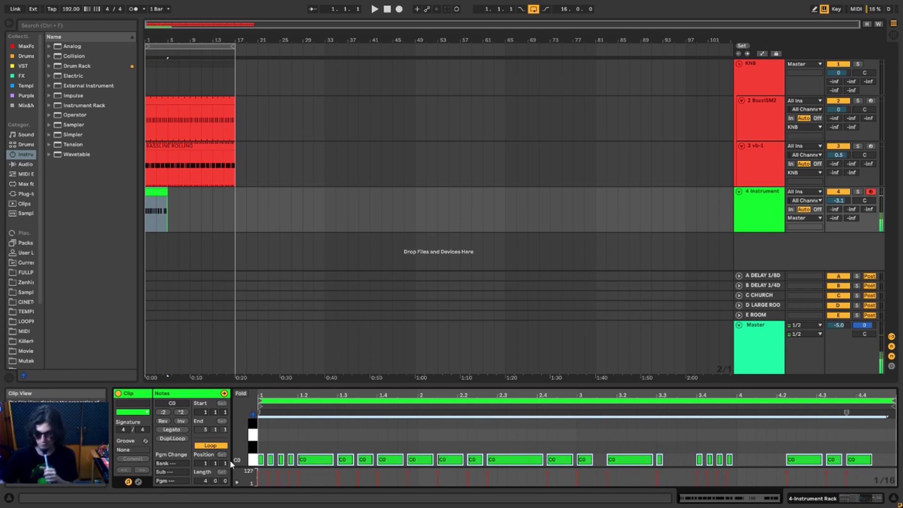
# Replace the bassline with a C0, C#0, D#0, C#0, C0 melody through bar three and play it
pyautogui.press('Delete')
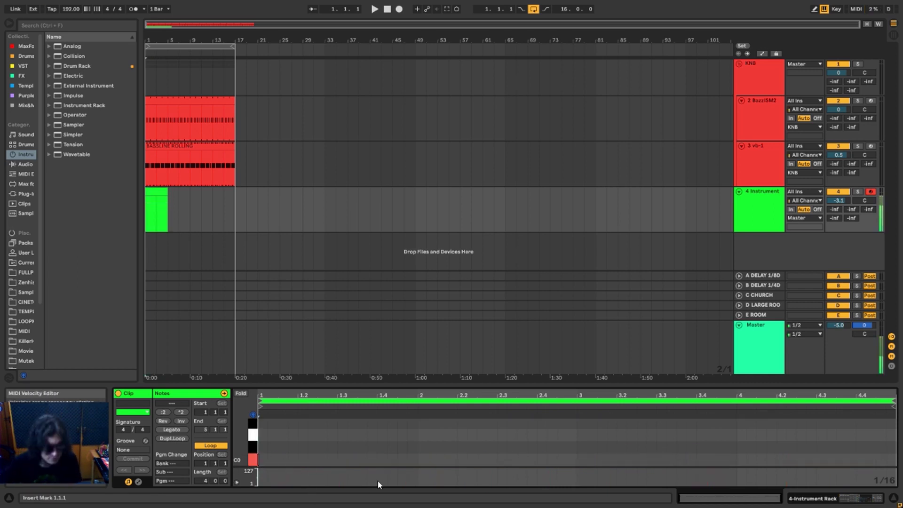
pyautogui.press('Right')
pyautogui.press('Right')
pyautogui.press('Right')
pyautogui.press('Right')
pyautogui.press('Right')
pyautogui.press('Right')
pyautogui.press('Right')
pyautogui.press('Right')
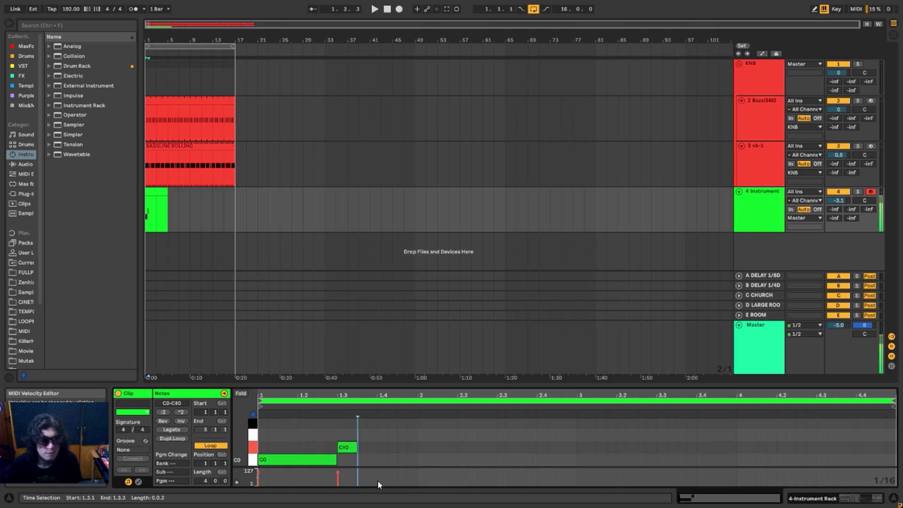
pyautogui.press('Right')
pyautogui.press('Right')
pyautogui.press('Right')
pyautogui.press('Right')
pyautogui.press('Right')
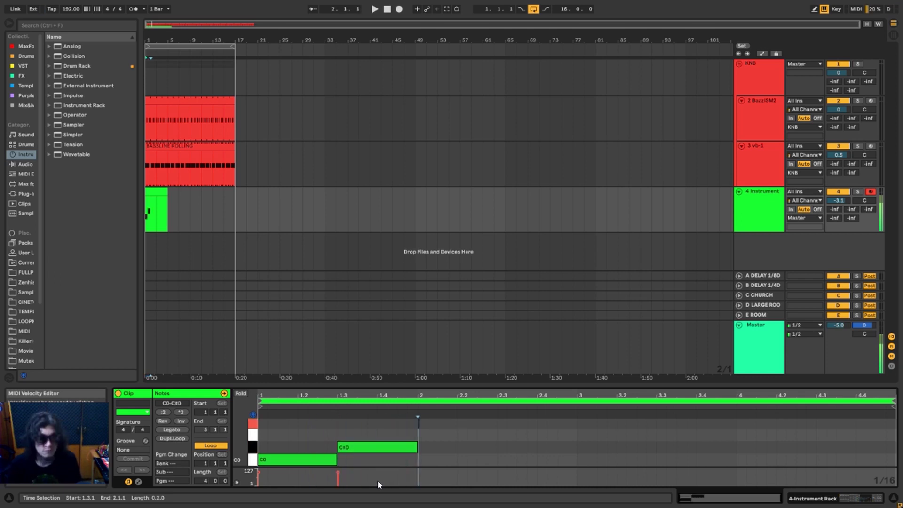
pyautogui.press('Right')
pyautogui.press('Right')
pyautogui.press('Right')
pyautogui.press('Right')
pyautogui.press('Right')
pyautogui.press('Right')
pyautogui.press('Right')
pyautogui.press('Right')
pyautogui.press('Right')
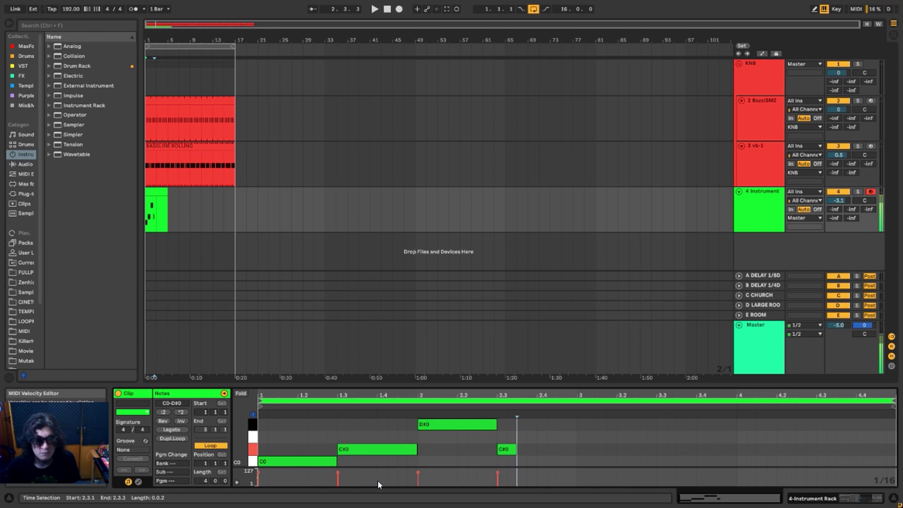
pyautogui.press('Right')
pyautogui.press('Right')
pyautogui.press('Right')
pyautogui.press('Right')
pyautogui.press('Right')
pyautogui.press('Right')
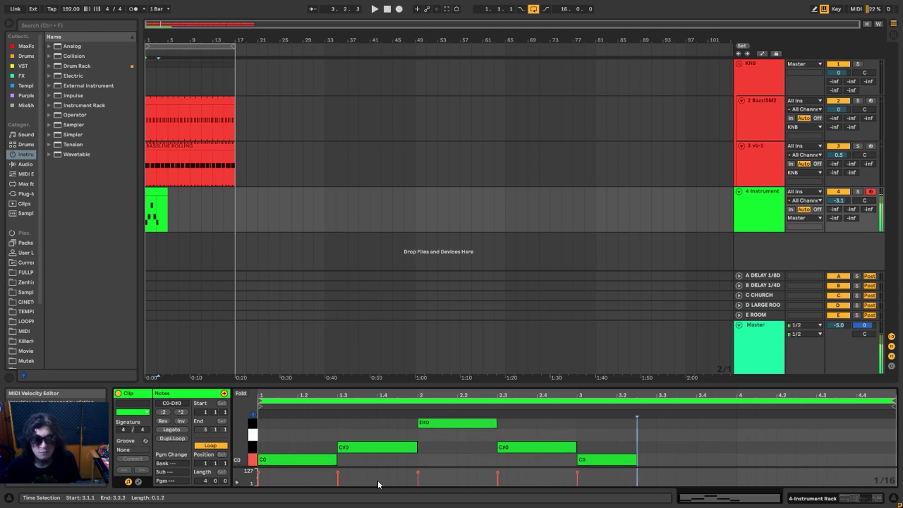
pyautogui.press('Right')
pyautogui.press('Right')
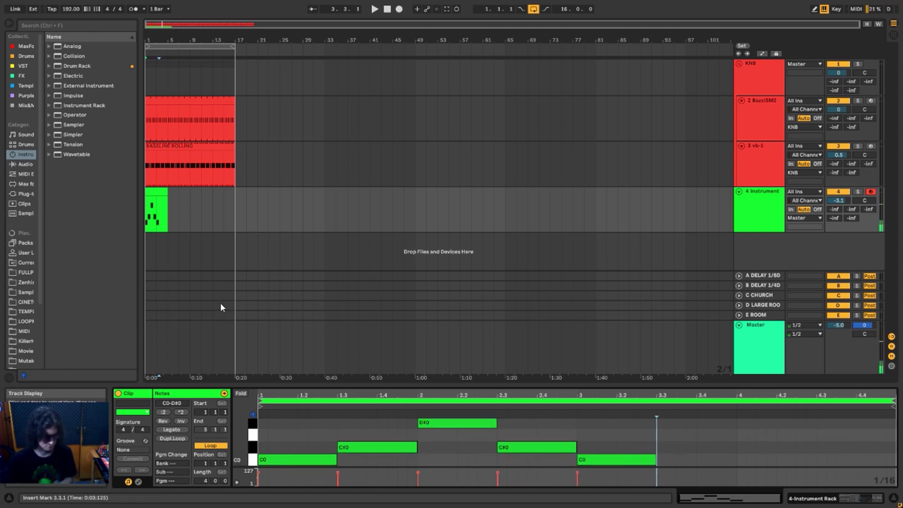
pyautogui.press('space')
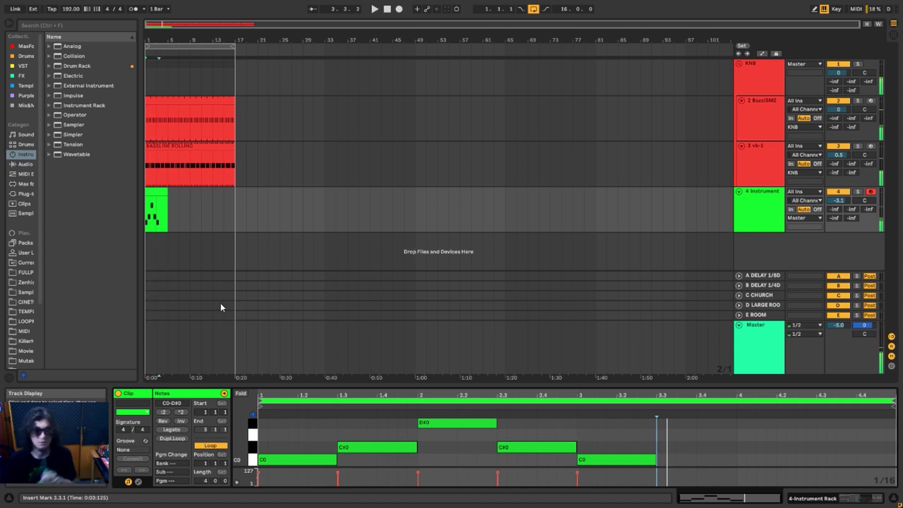
# Delete the melody and step-enter a C0–E0–G0 chord at the clip's start
pyautogui.press('space')
pyautogui.moveTo(687, 455); pyautogui.dragTo(314, 411)
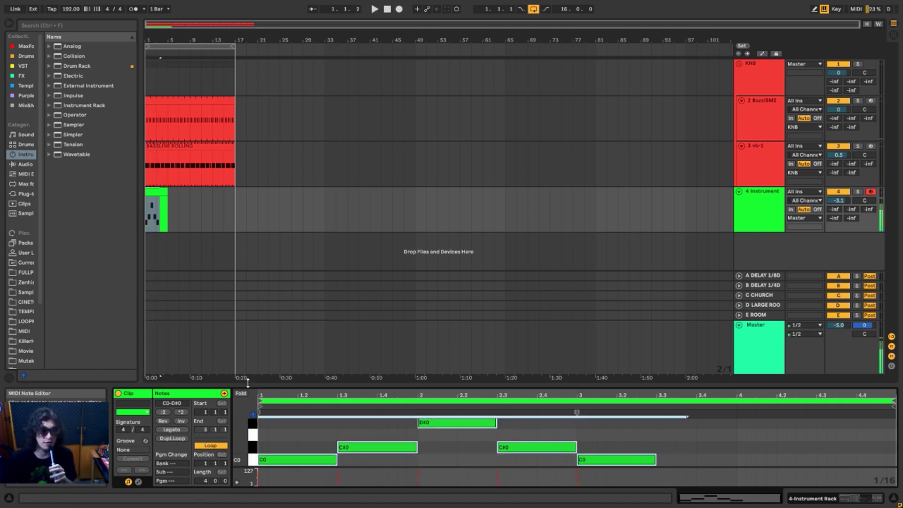
pyautogui.press('Delete')
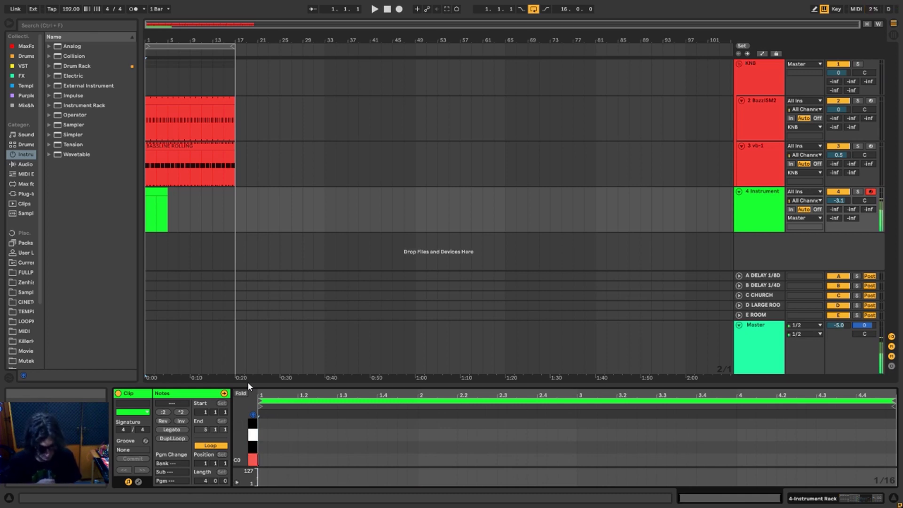
pyautogui.press('F9')
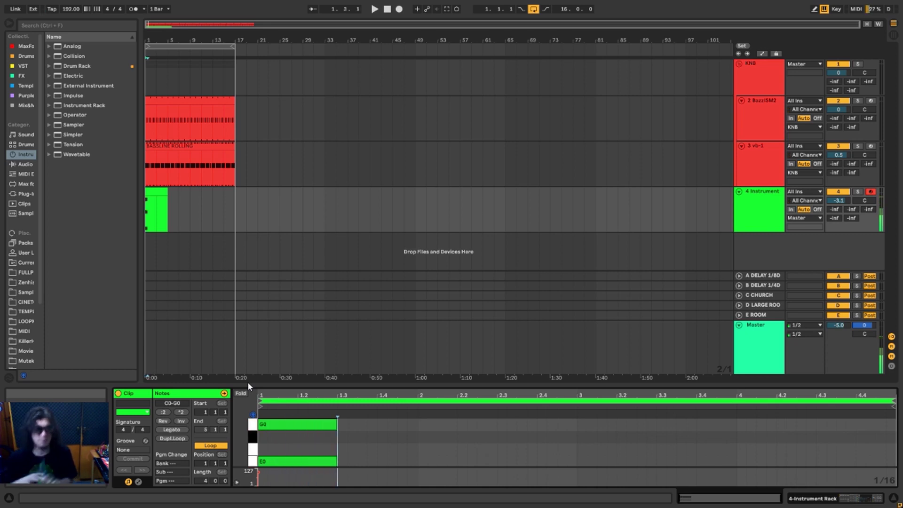
# Make the piano roll taller and play the chord back from the start
pyautogui.moveTo(368, 382); pyautogui.dragTo(368, 314)
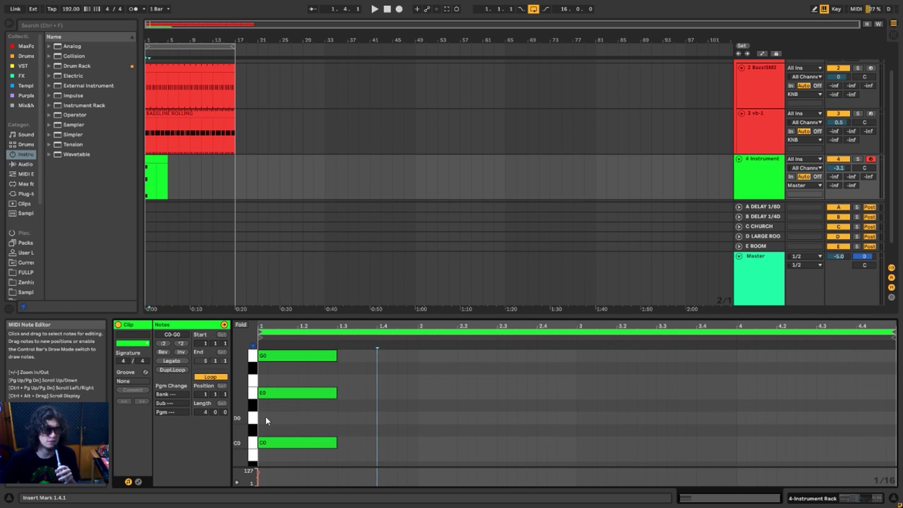
pyautogui.press('Home')
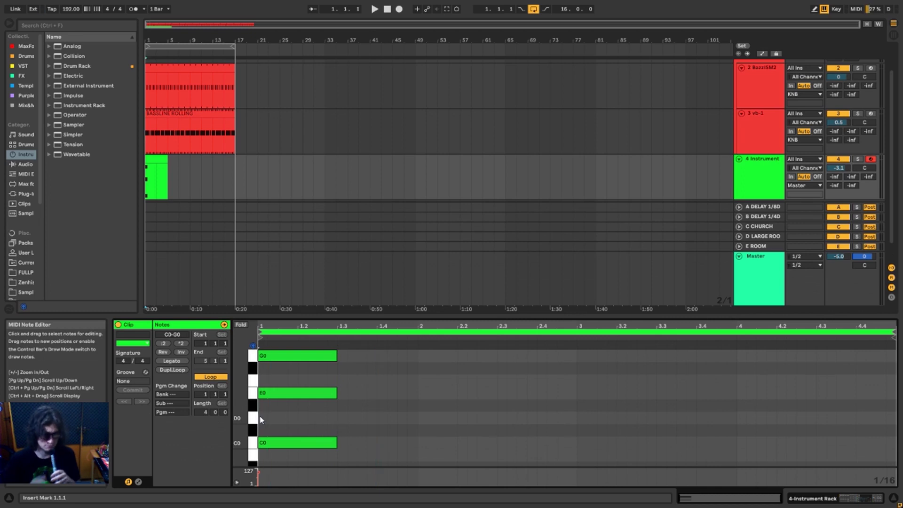
pyautogui.press('space')
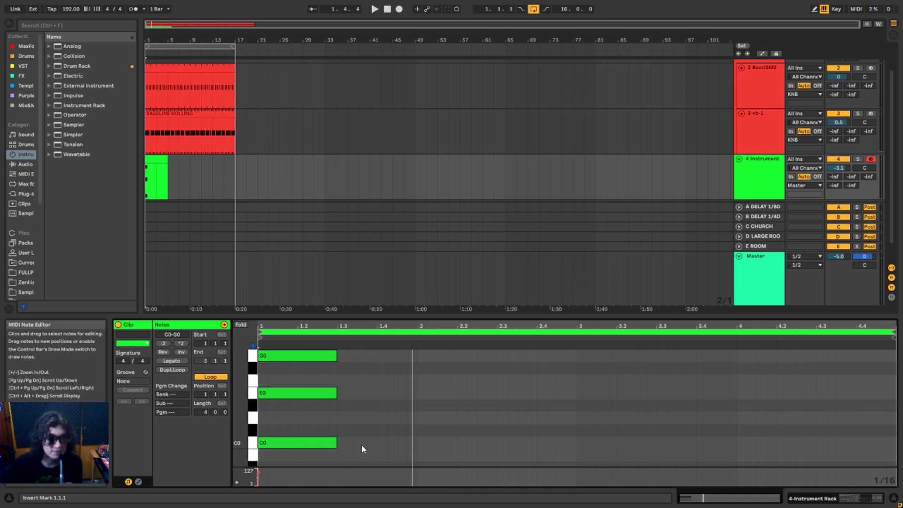
# Select the C0, E0 and G0 chord notes and delete them
pyautogui.moveTo(359, 452); pyautogui.dragTo(260, 347)
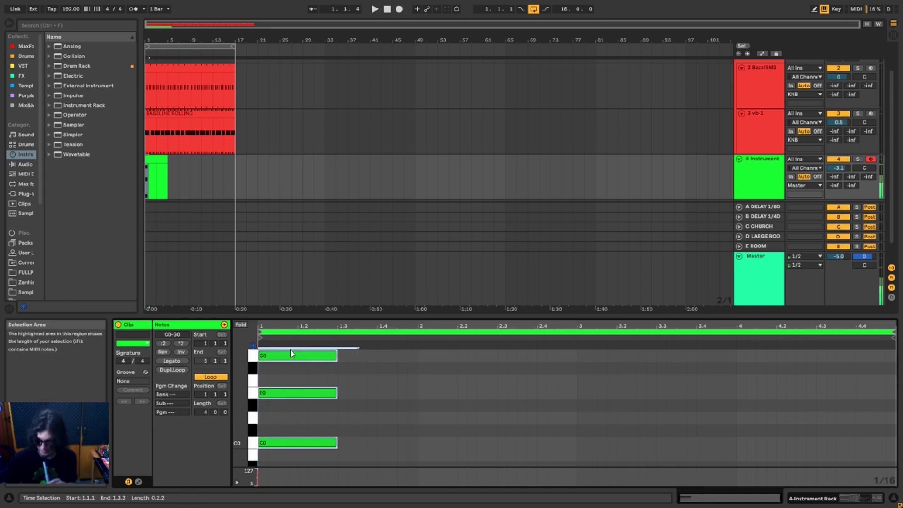
pyautogui.press('Delete')
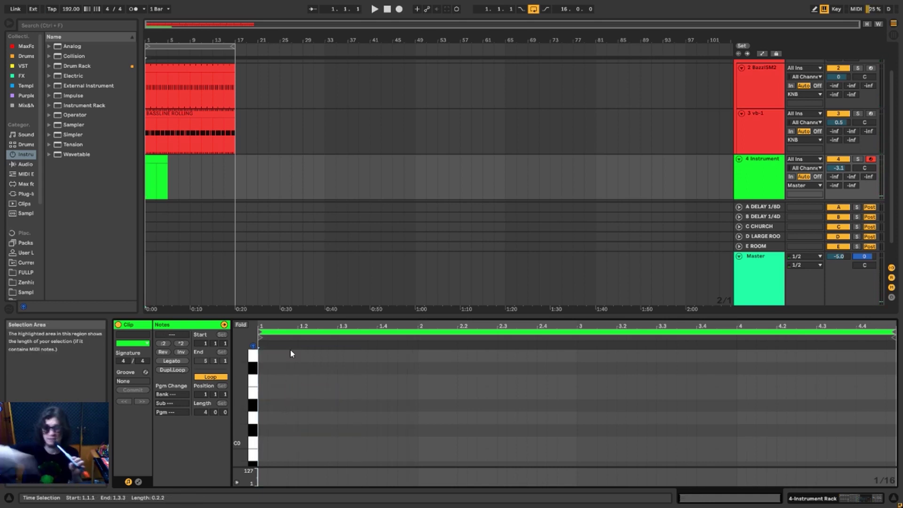